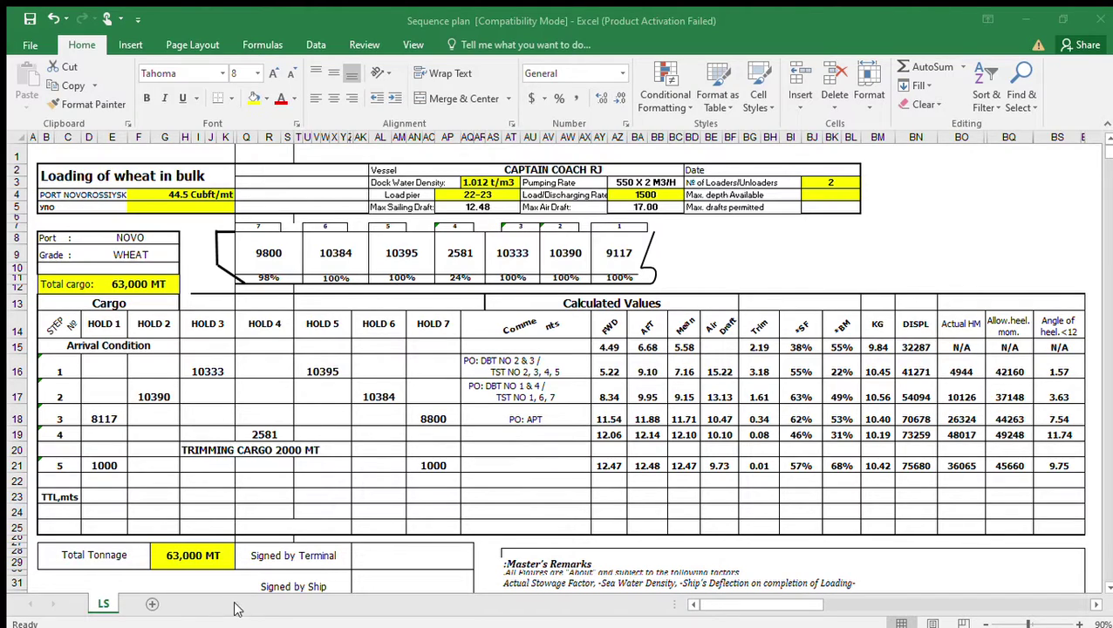
Step: Refocus the wheat loading sequence plan worksheet, leaving its five-step sequence unchanged
{"action": "left_click", "coordinate": [318, 621]}
{"action": "left_click", "coordinate": [319, 620]}
{"action": "left_click", "coordinate": [312, 623]}
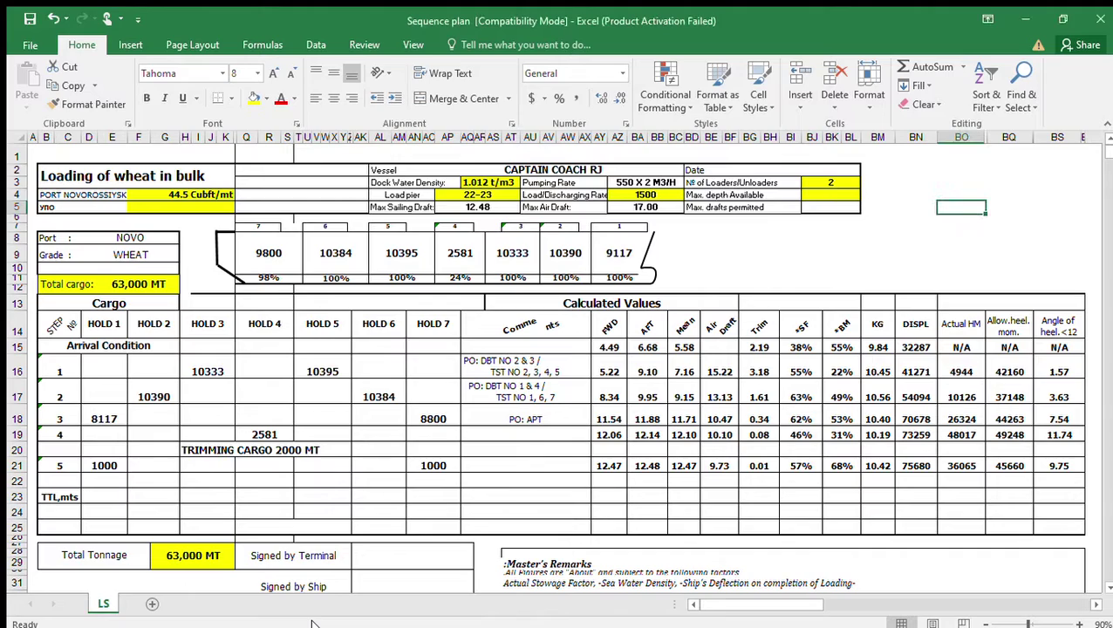